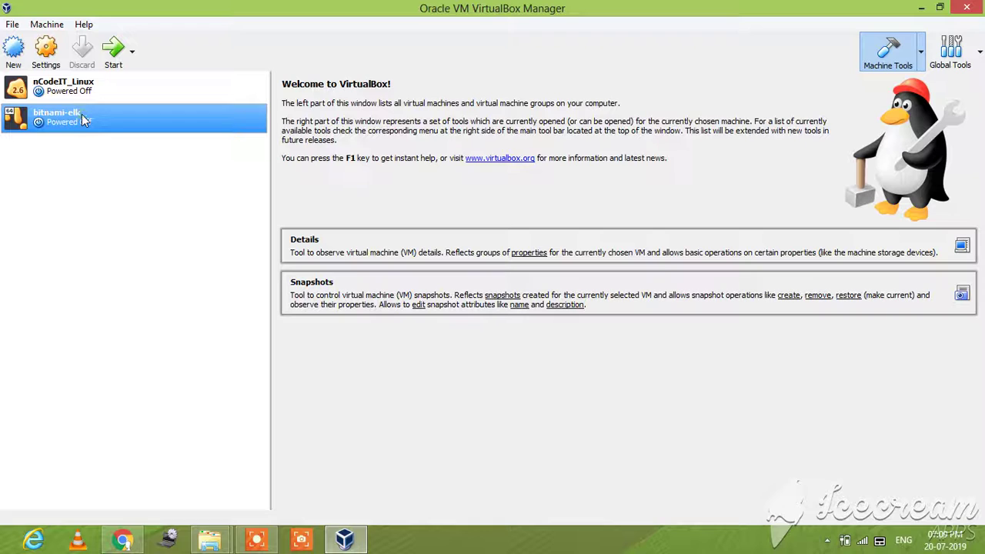
- Start the bitnami-elk virtual machine, continuing past the hardware acceleration error, and dismiss the keyboard capture notice in its window
double_click(115, 117)
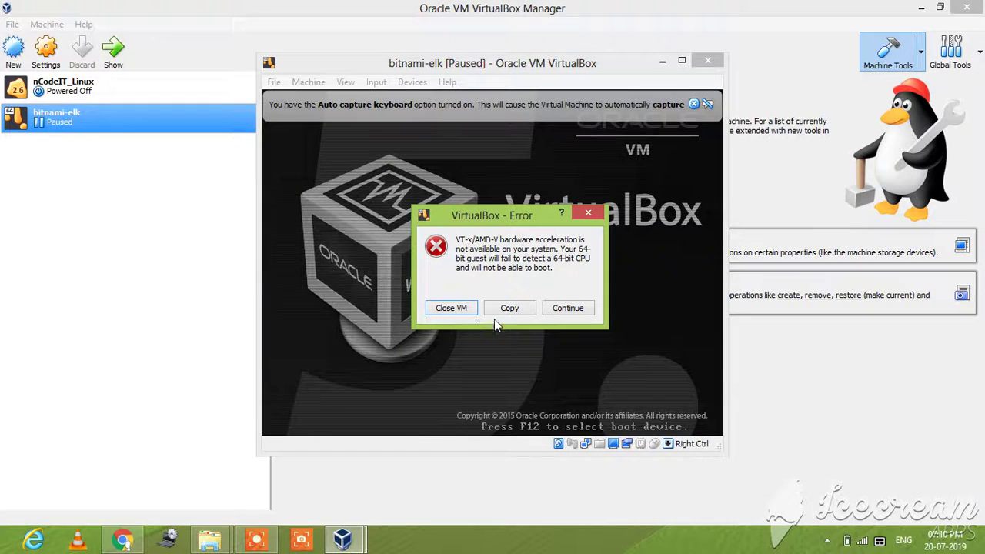
click(565, 308)
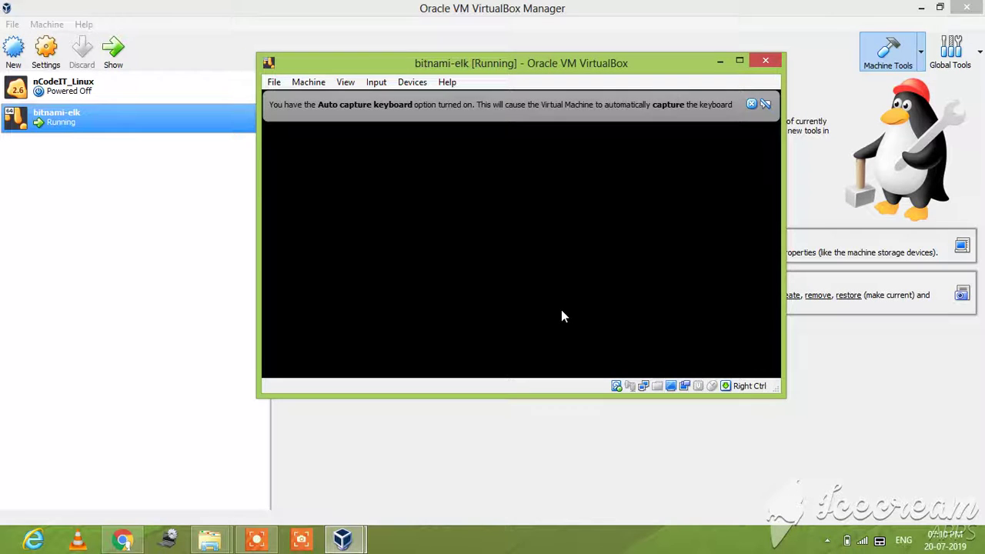
click(752, 104)
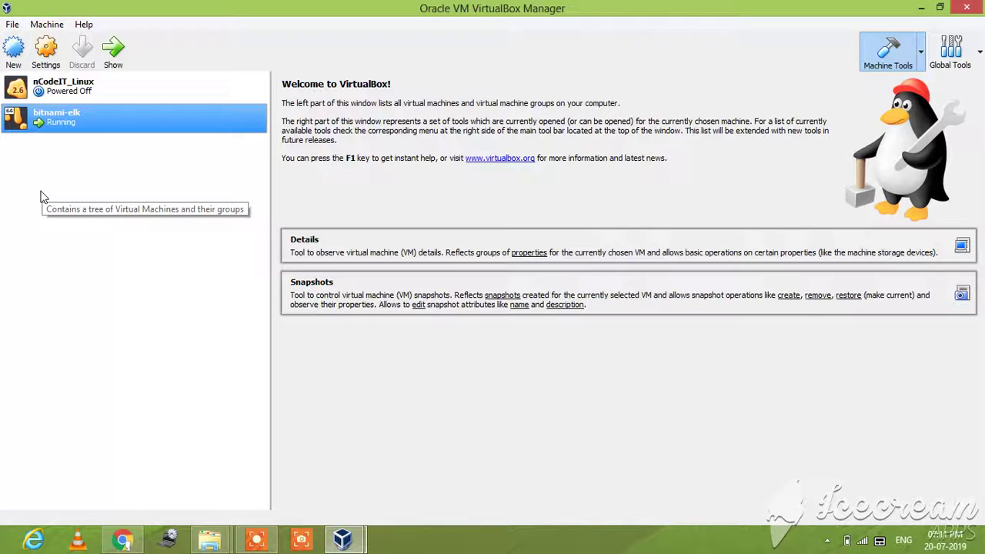
click(343, 543)
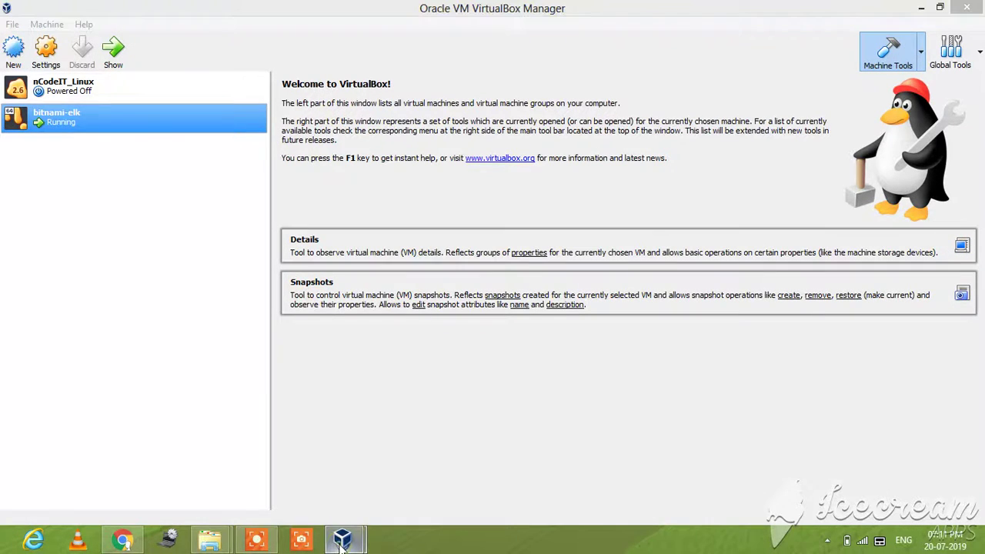
click(389, 454)
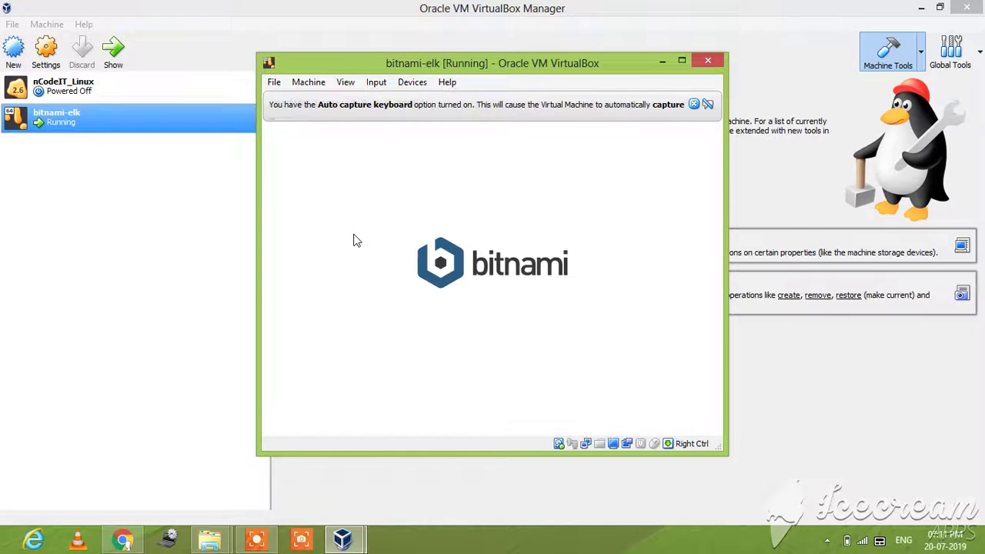
click(695, 104)
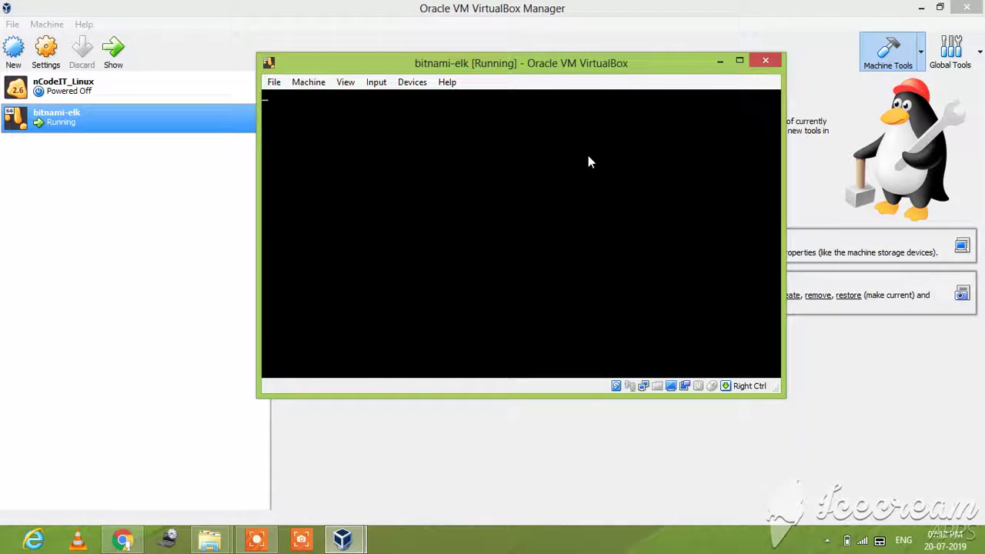
- Close the running bitnami-elk machine and remove it from the machine list, deleting all its files
click(767, 61)
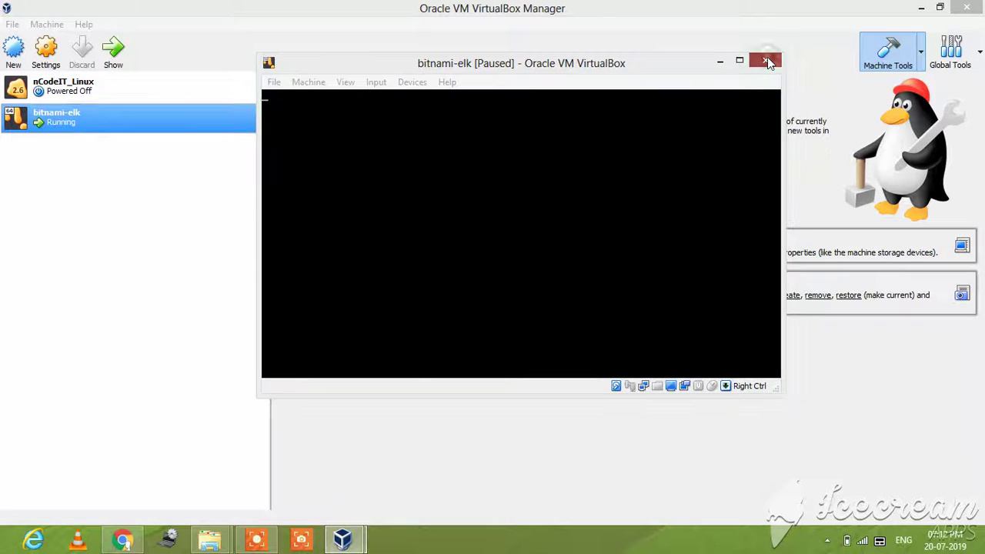
click(453, 265)
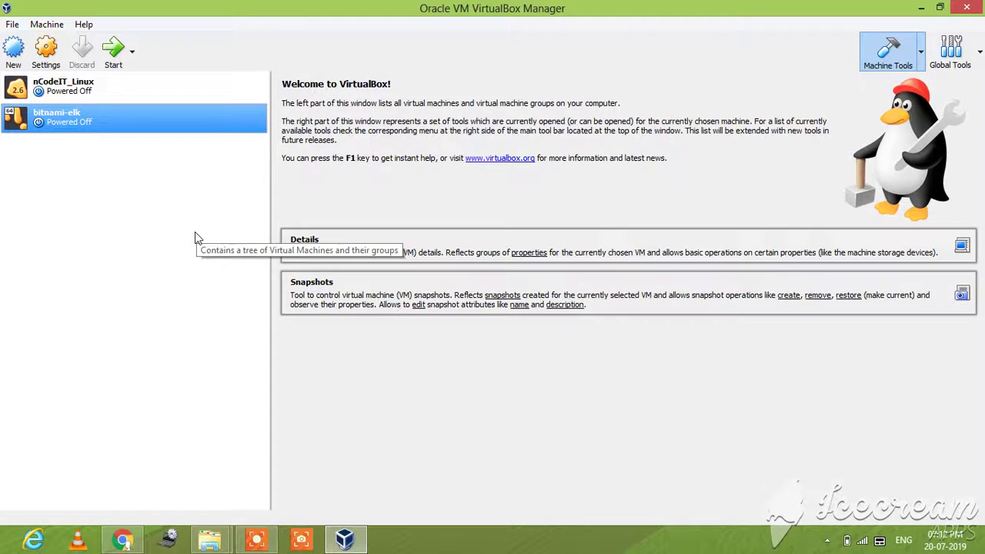
right_click(81, 130)
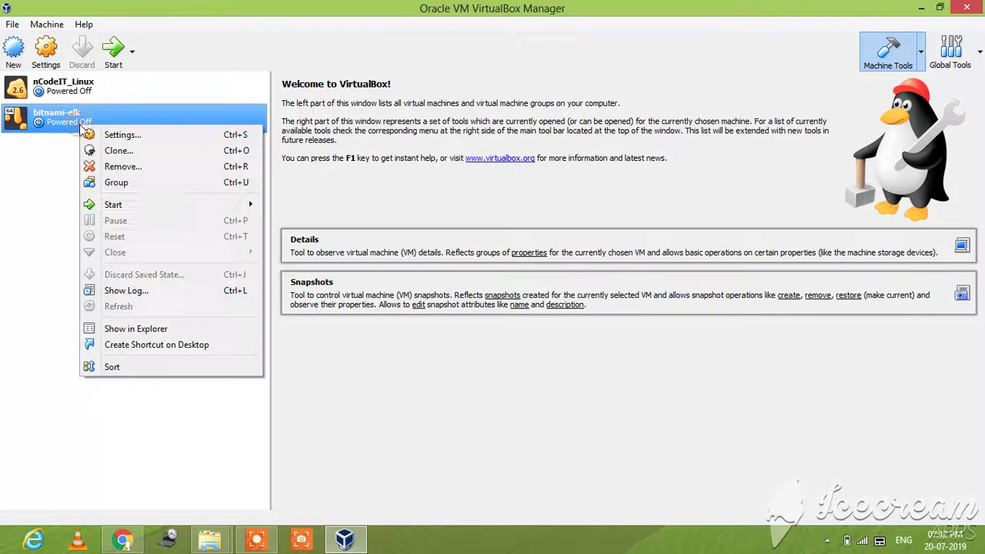
click(116, 166)
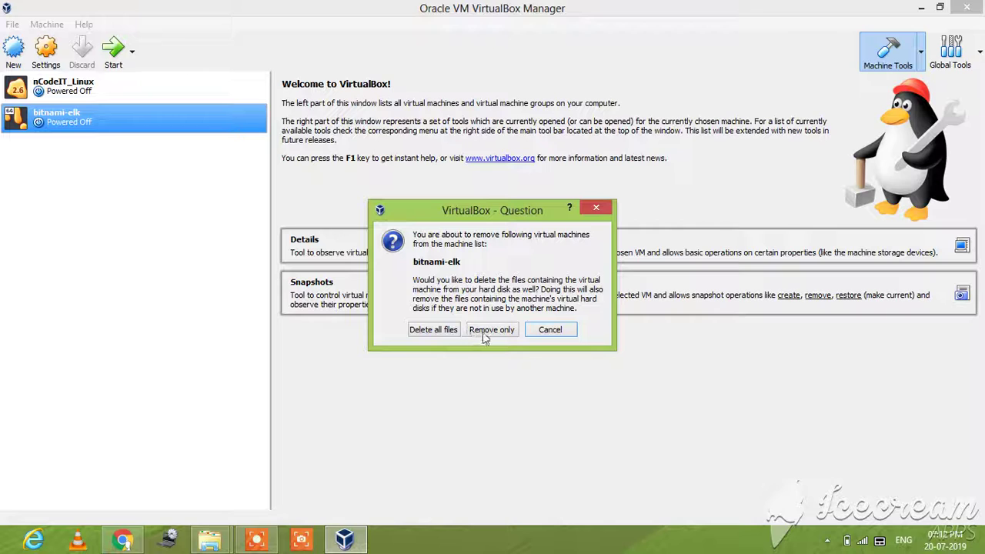
click(433, 332)
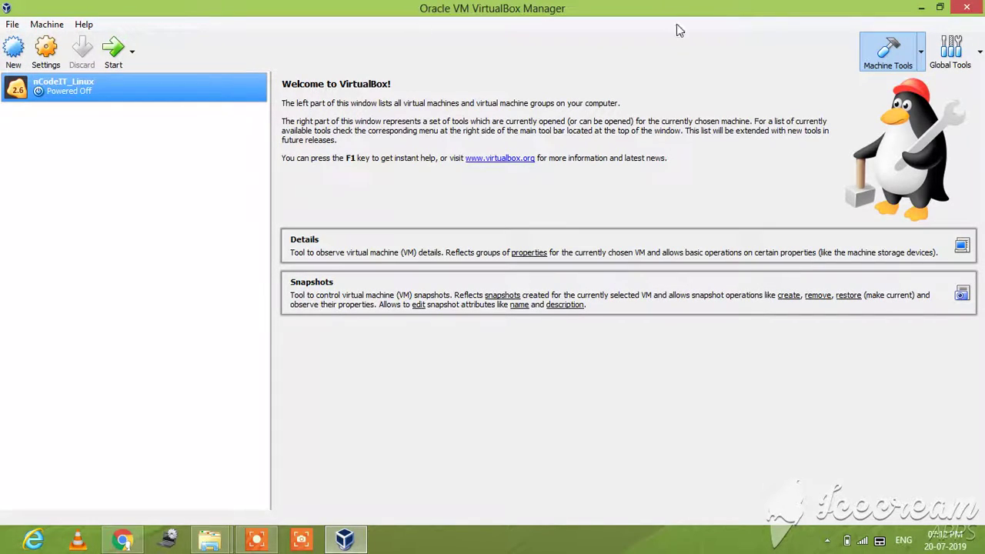
click(927, 8)
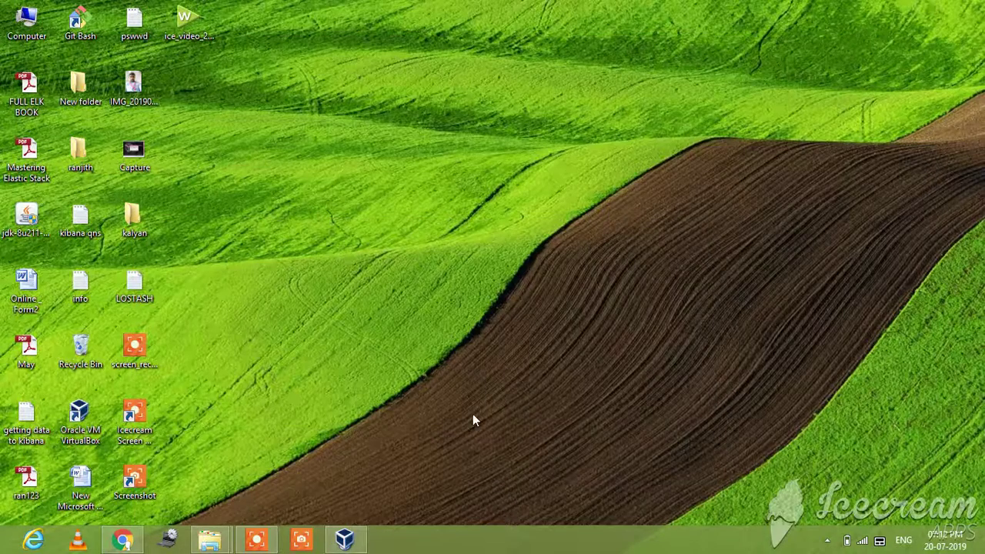
click(257, 541)
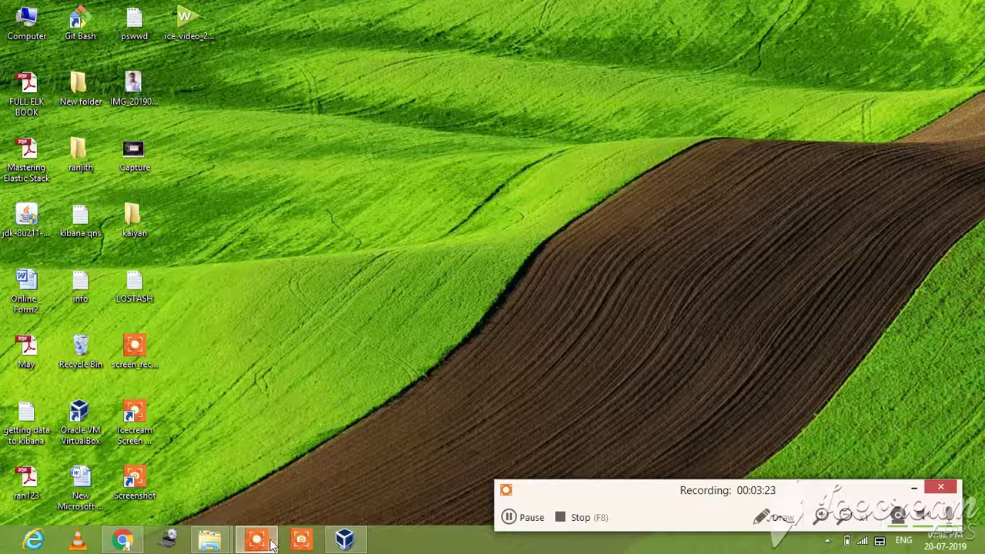
mouse_move(345, 541)
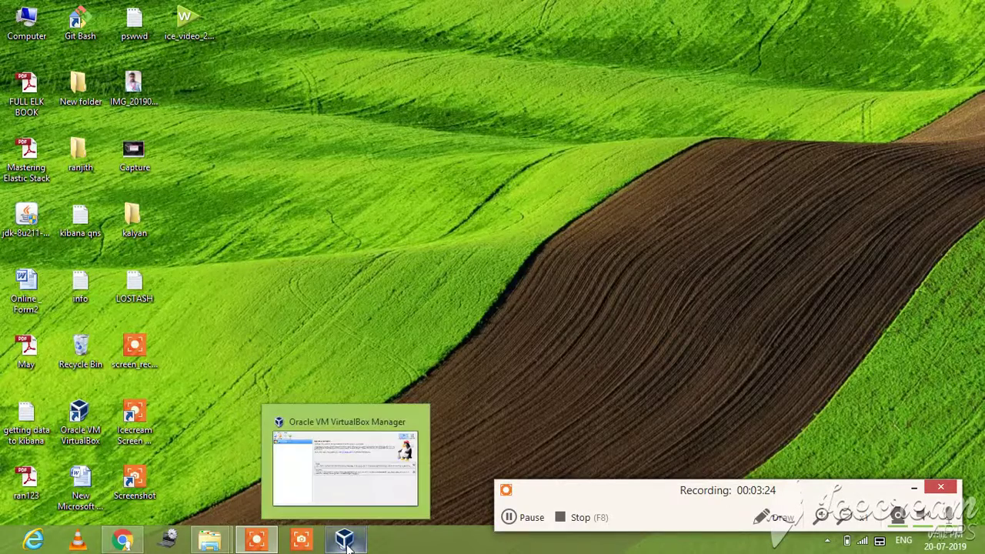
click(330, 490)
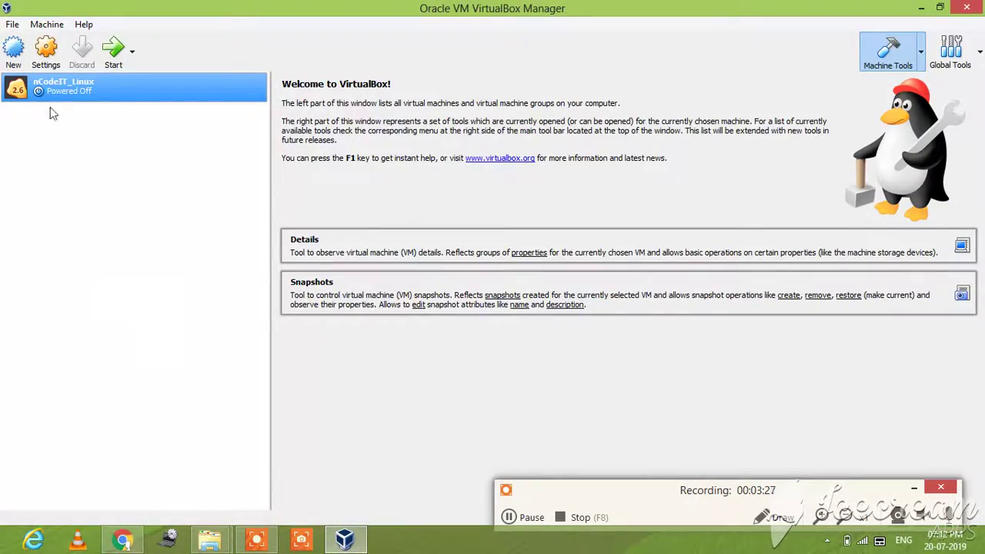
- Begin a new virtual machine named bitnami with type Linux and version Linux 2.6 / 3.x / 4.x (32-bit)
click(20, 58)
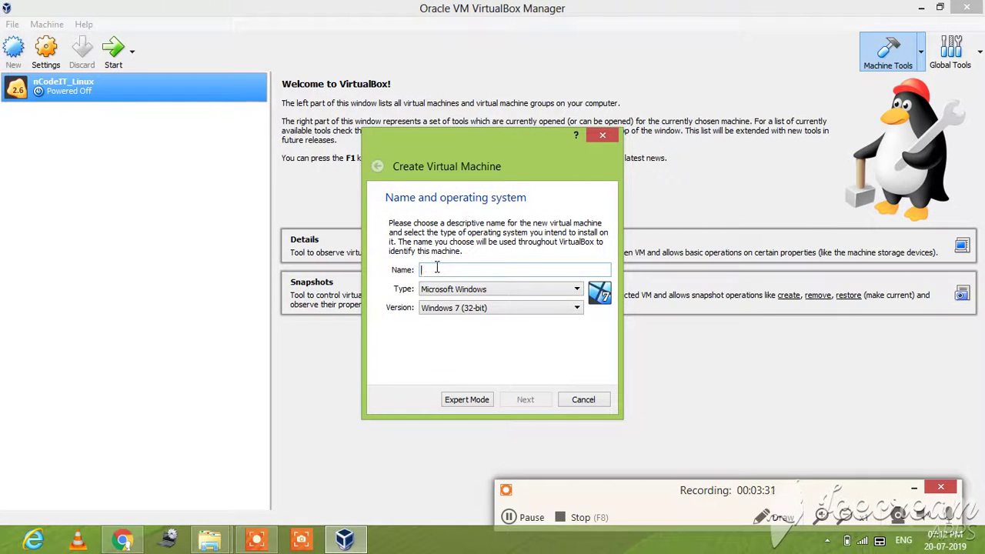
text(linux)
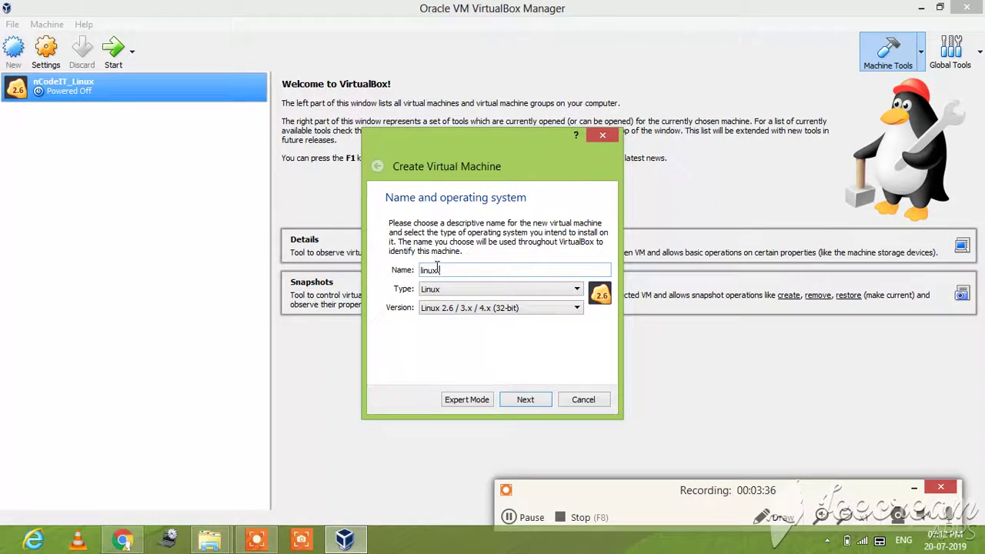
key(BackSpace)
key(BackSpace)
key(BackSpace)
key(BackSpace)
key(BackSpace)
text(bitnami)
click(576, 289)
click(576, 291)
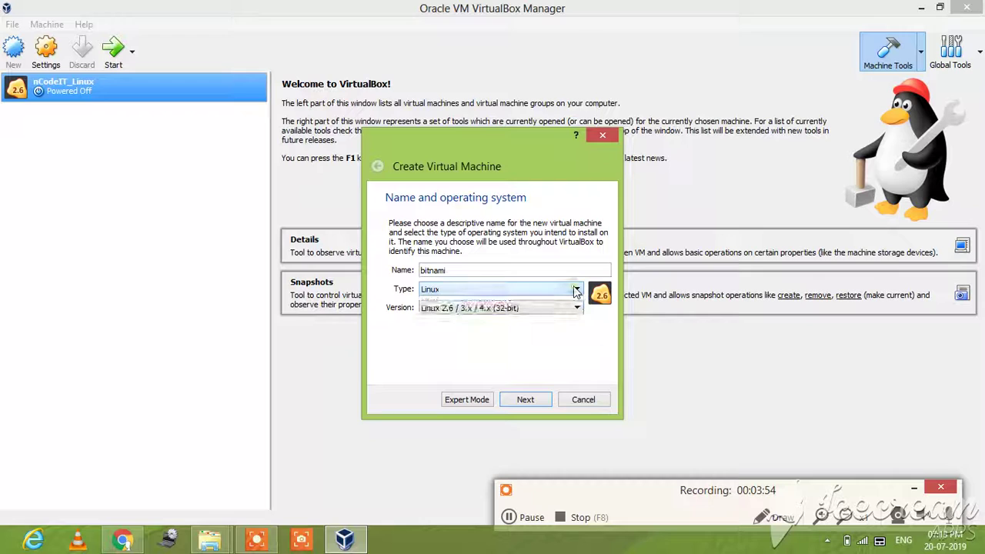
click(524, 400)
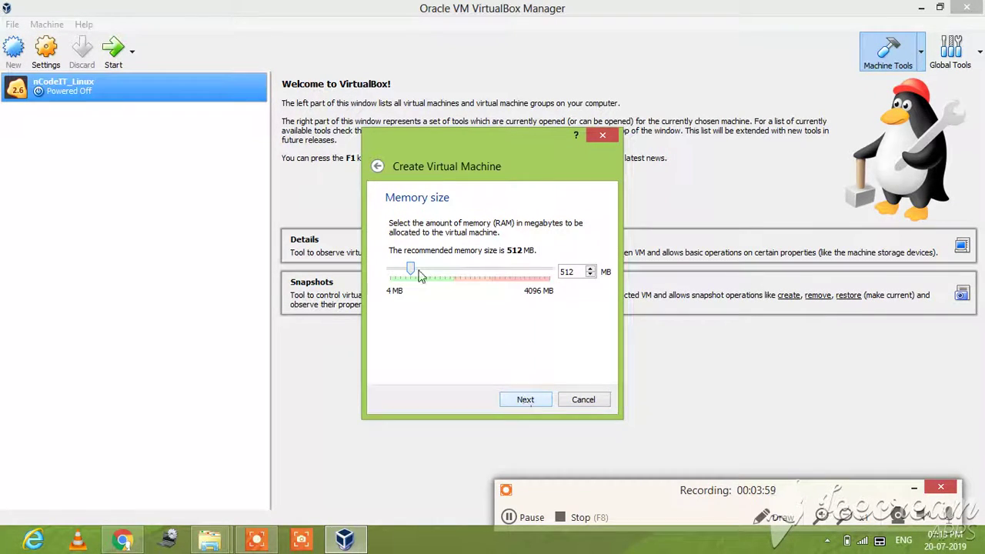
- Allocate 3002 MB of memory and create the machine with the existing virtual hard disk nCodeIT-OEL-WEBLOGIC-V6.vdi
drag(412, 271, 508, 271)
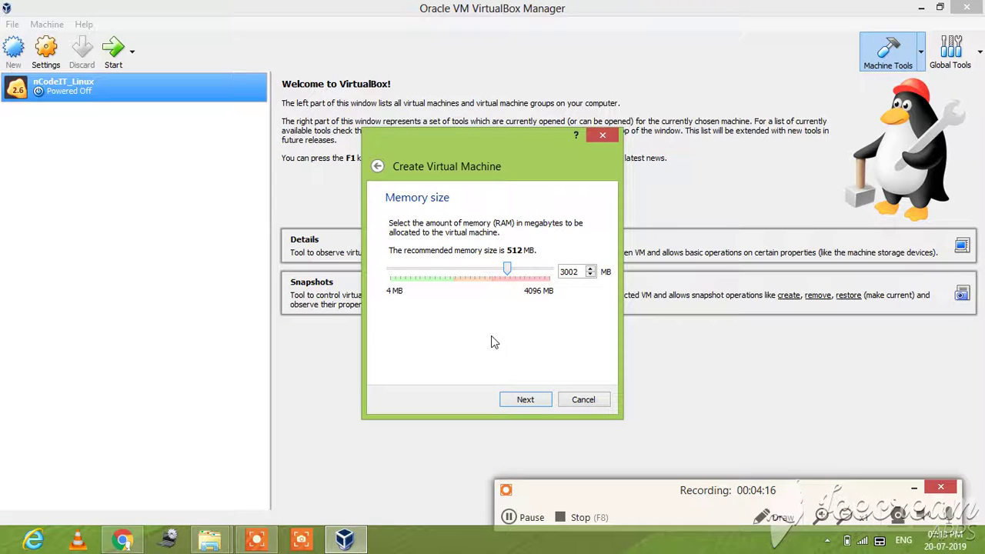
click(519, 399)
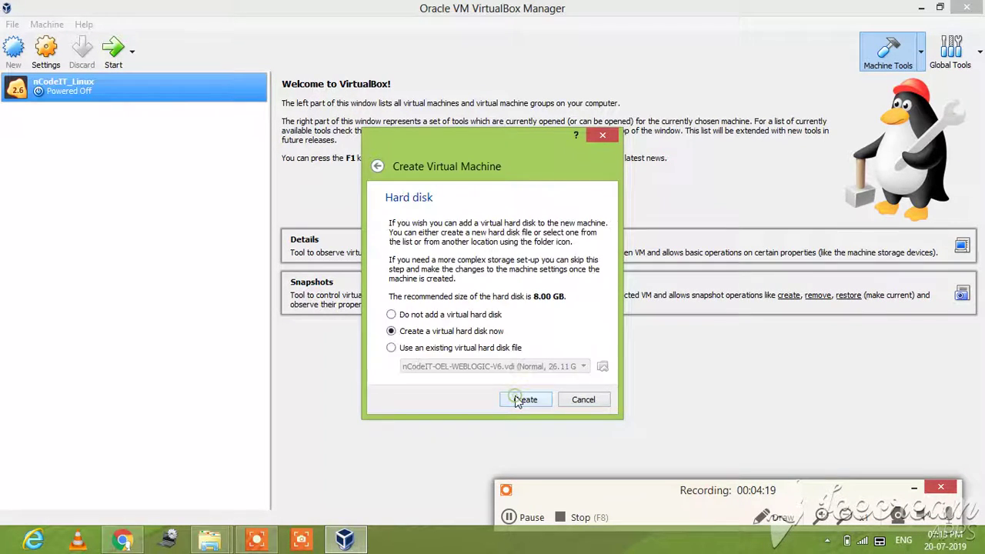
click(392, 348)
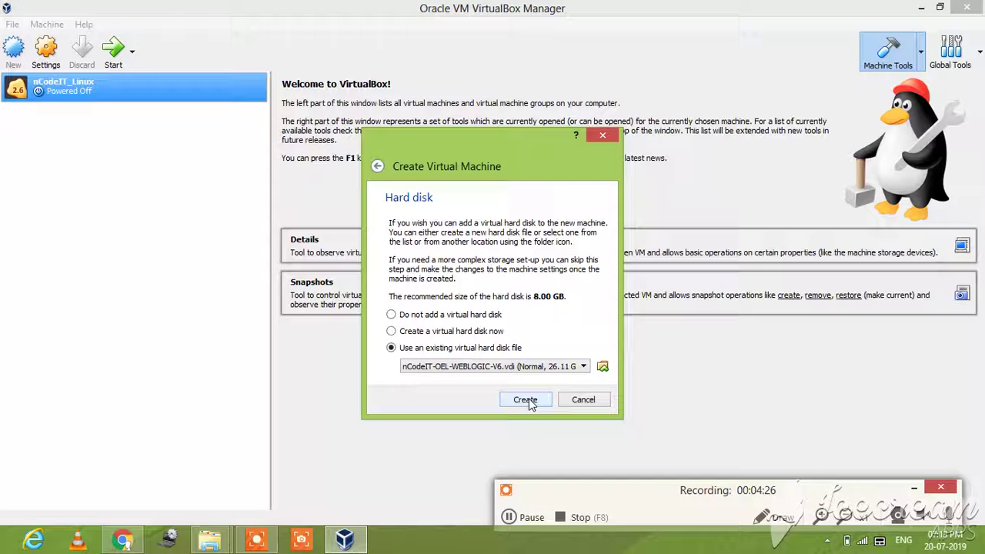
click(583, 366)
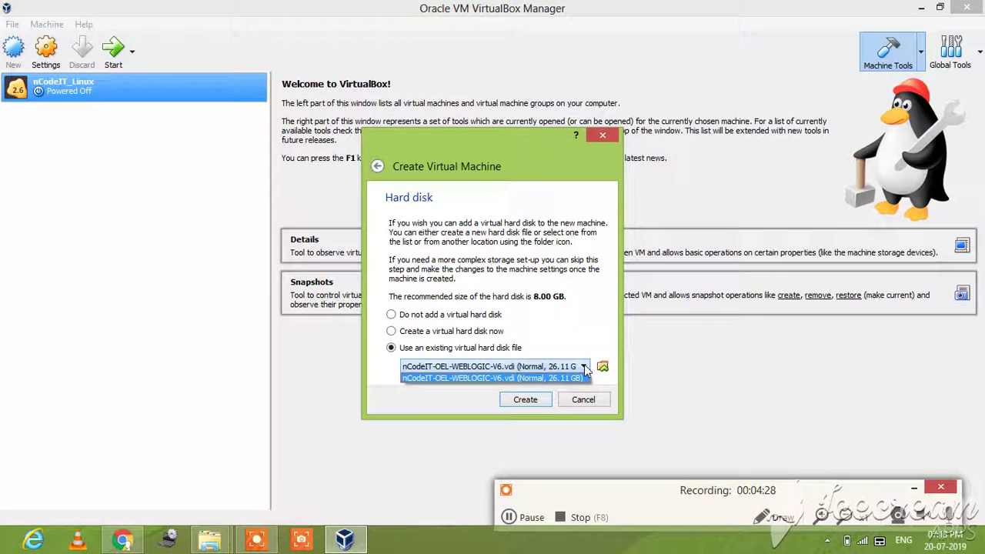
click(584, 367)
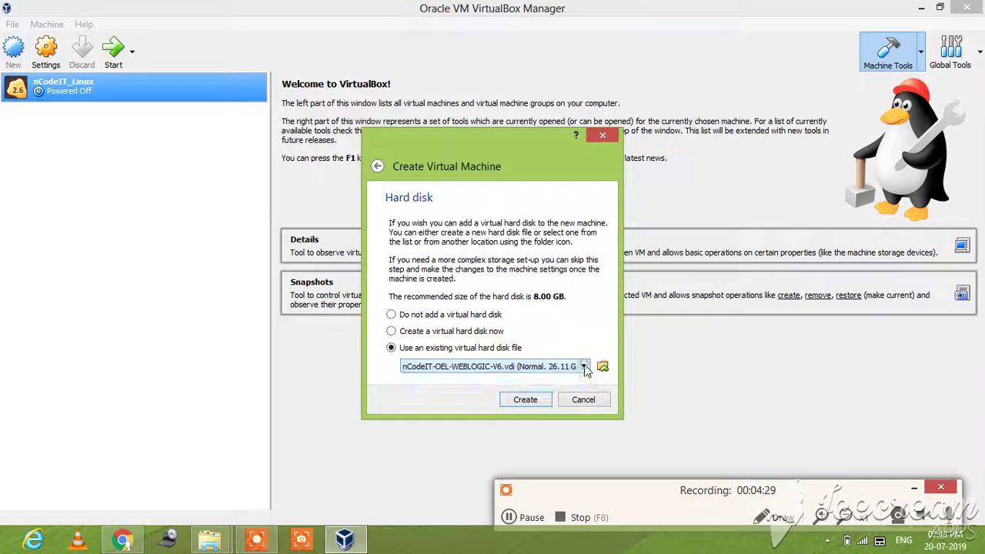
click(524, 399)
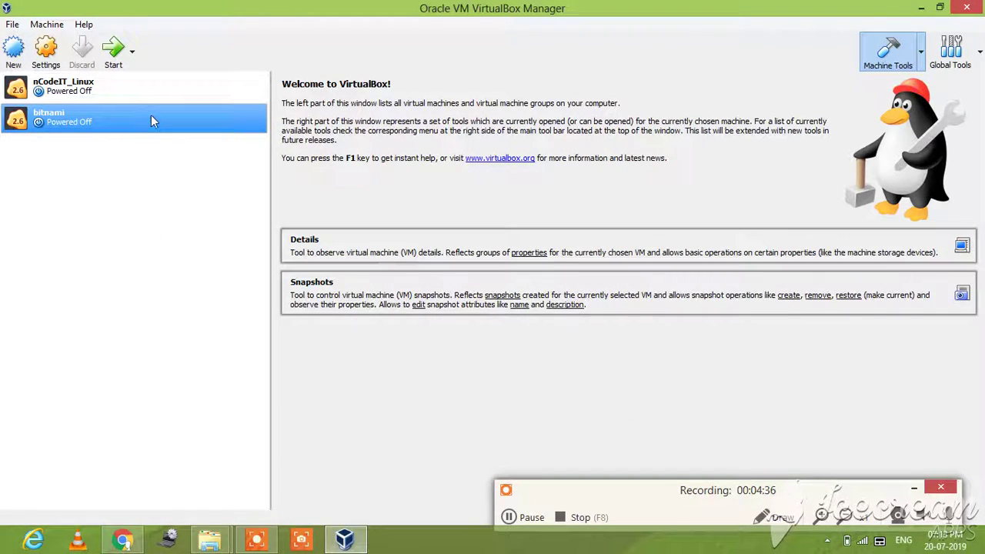
- Launch the bitnami virtual machine with Normal Start
click(133, 55)
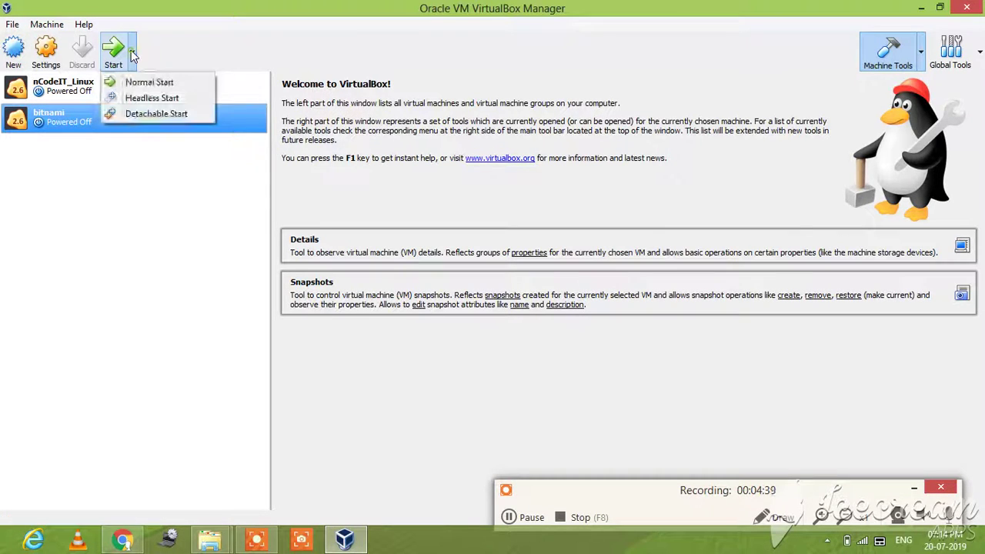
click(150, 80)
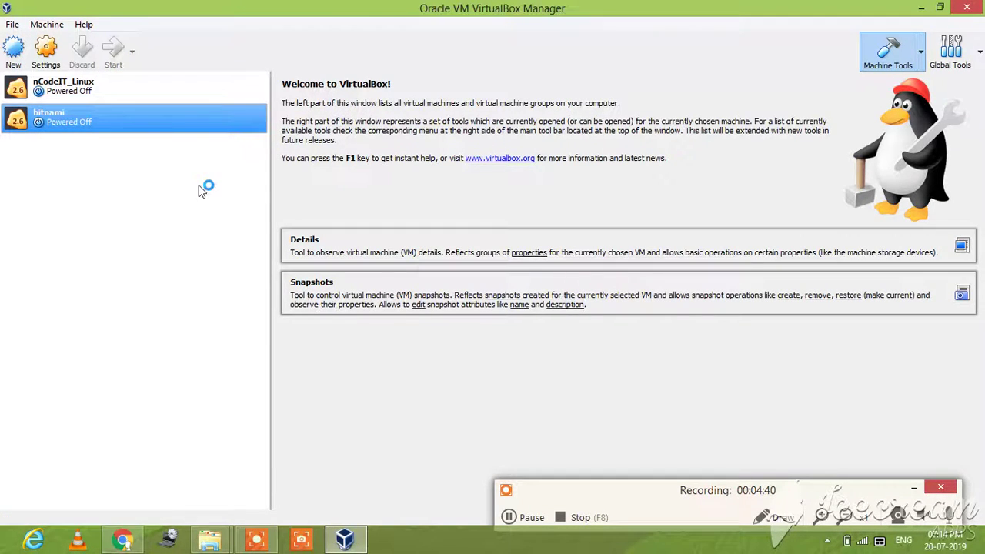